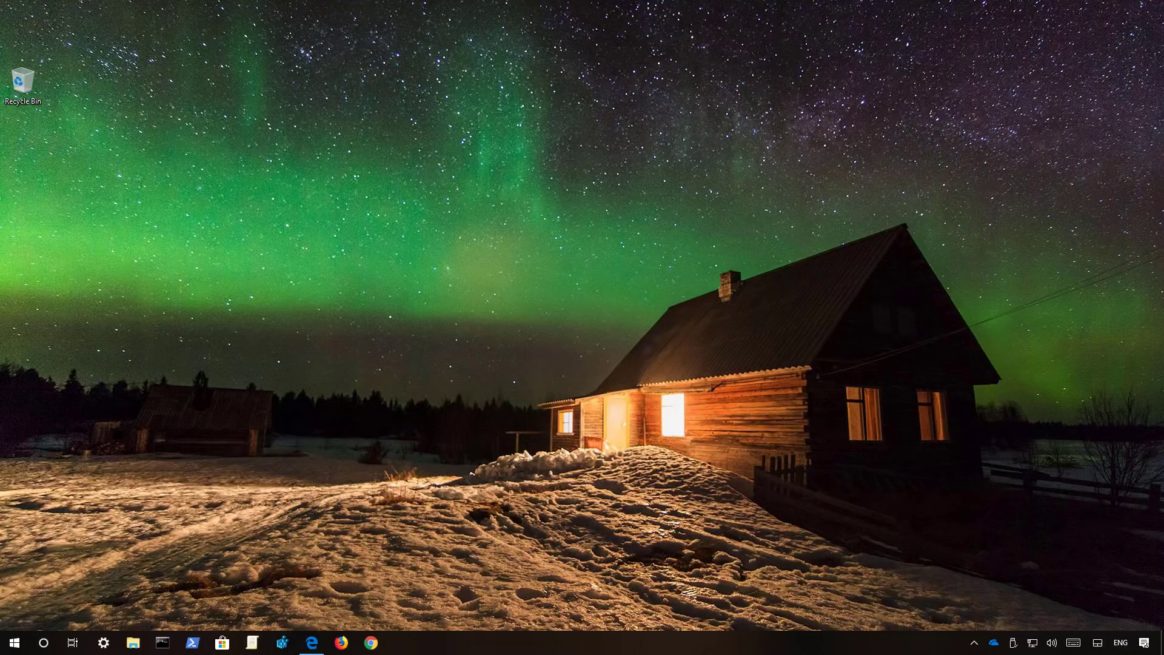
Step: Download Windows10Upgrade9252.exe from the Windows 10 download page in Edge and run it
left_click(312, 642)
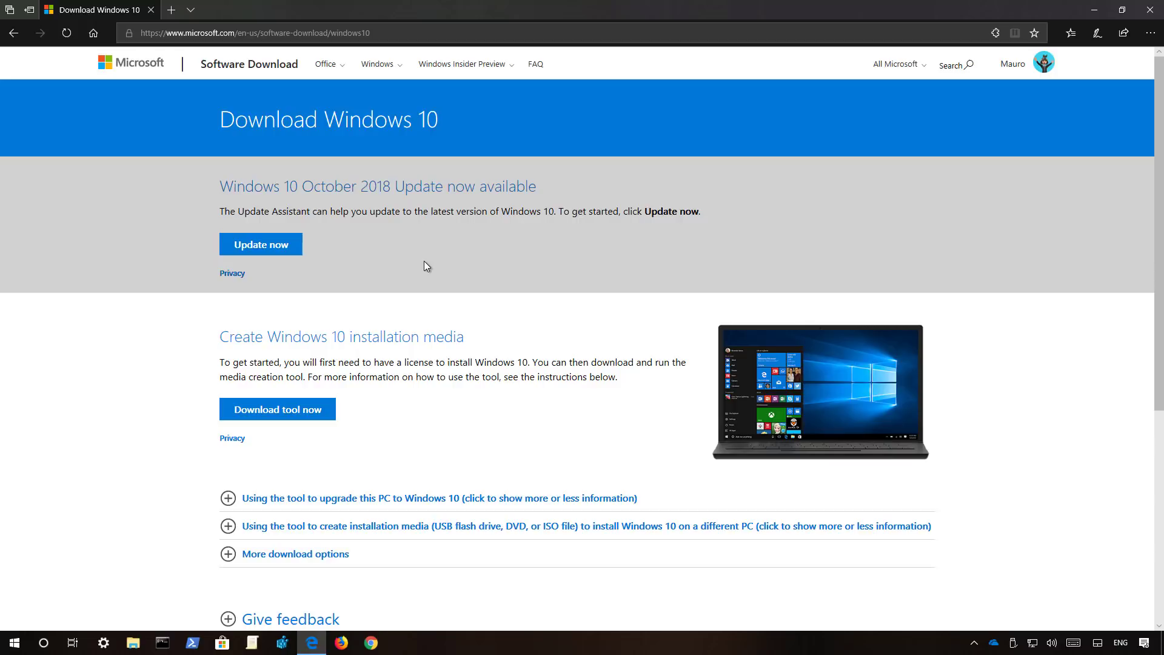
left_click(260, 251)
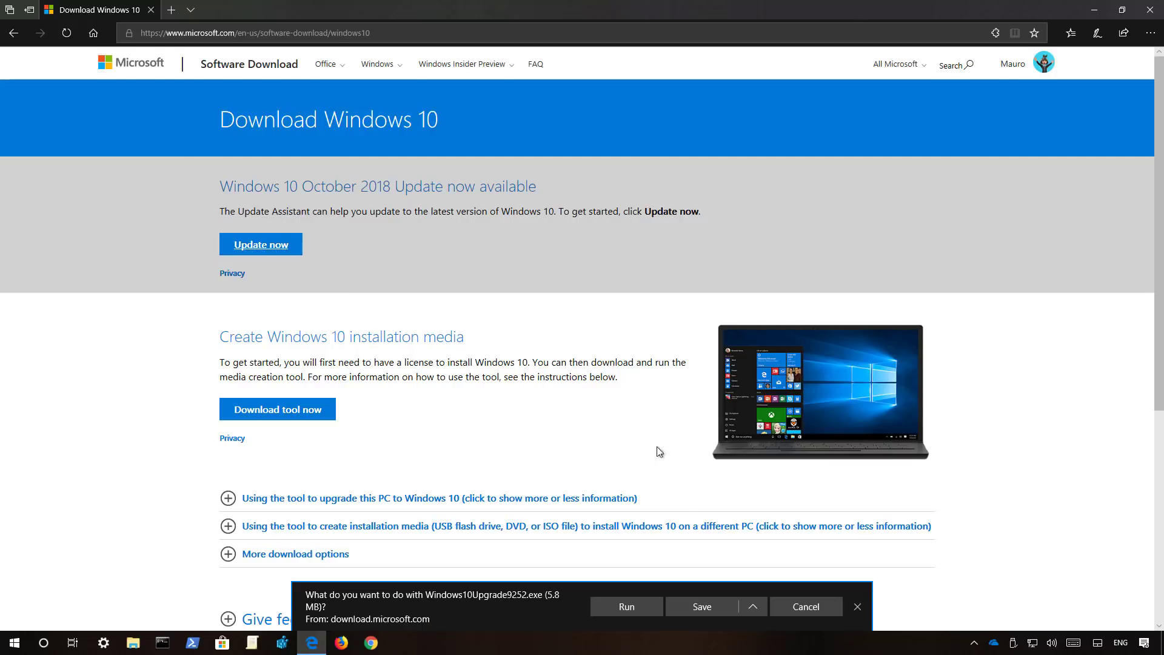
left_click(641, 609)
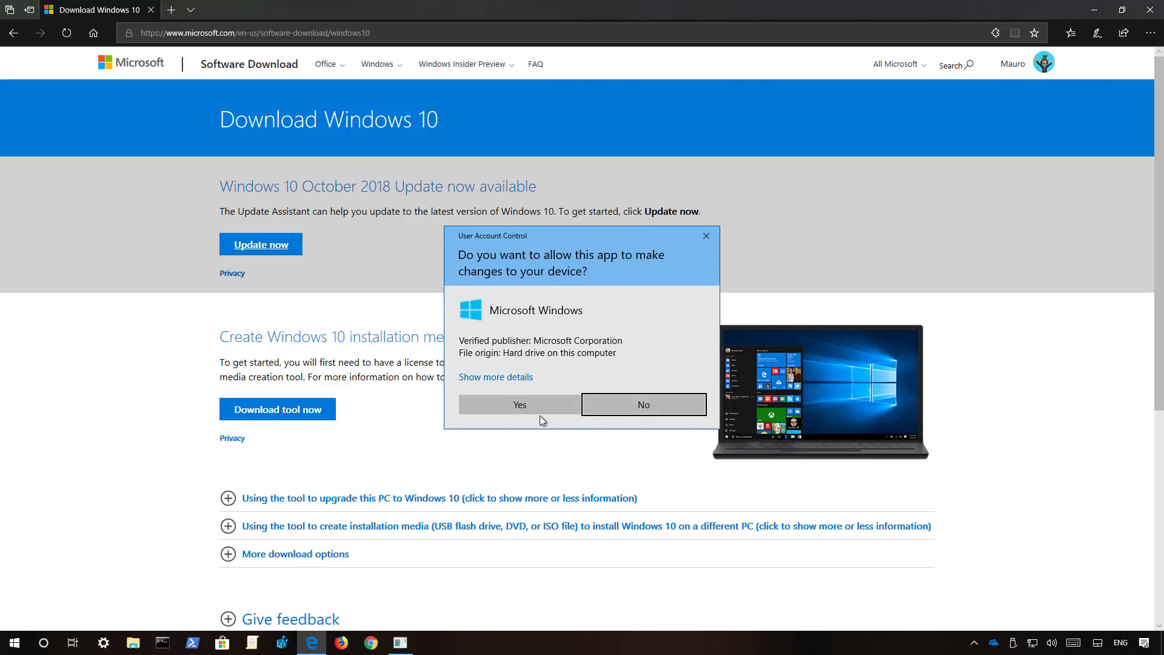
Step: Allow the Update Assistant through User Account Control and start the upgrade to version 1809
left_click(531, 406)
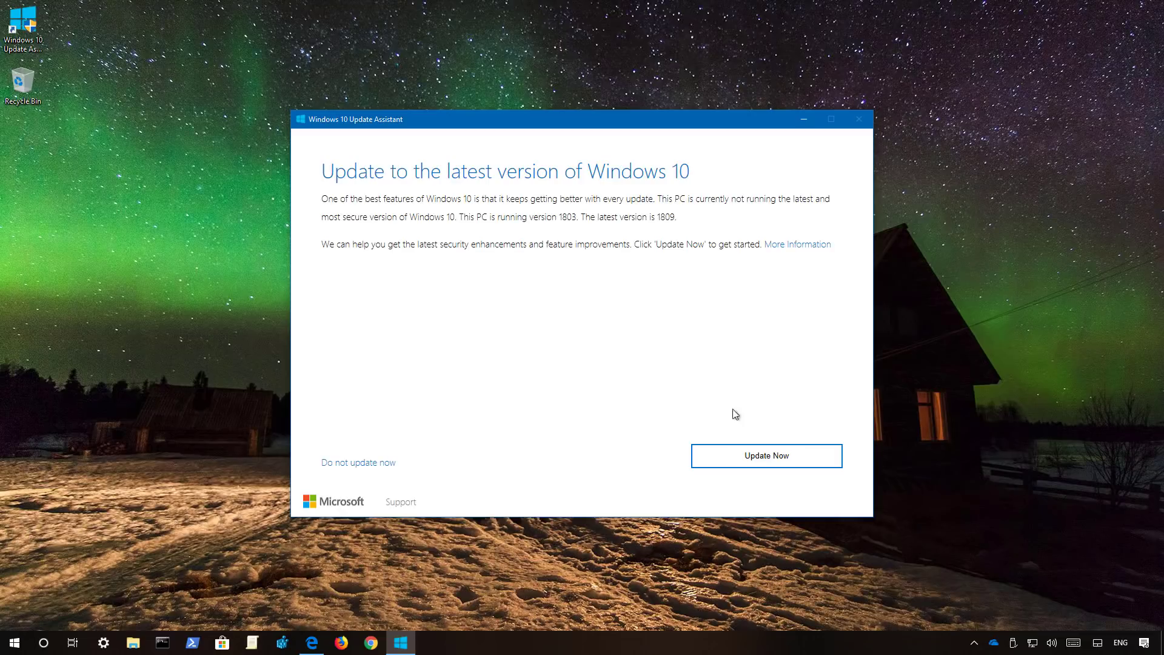
left_click(742, 459)
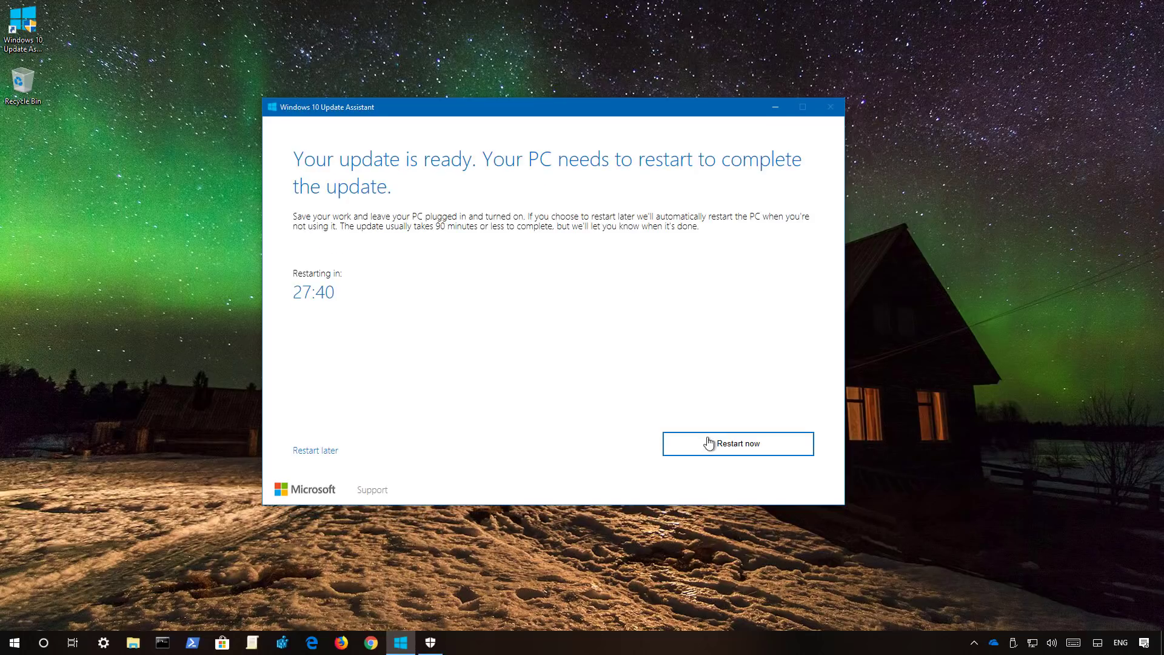
Step: Restart the PC now to finish the 1809 update, dismissing the sign-out notice
left_click(710, 444)
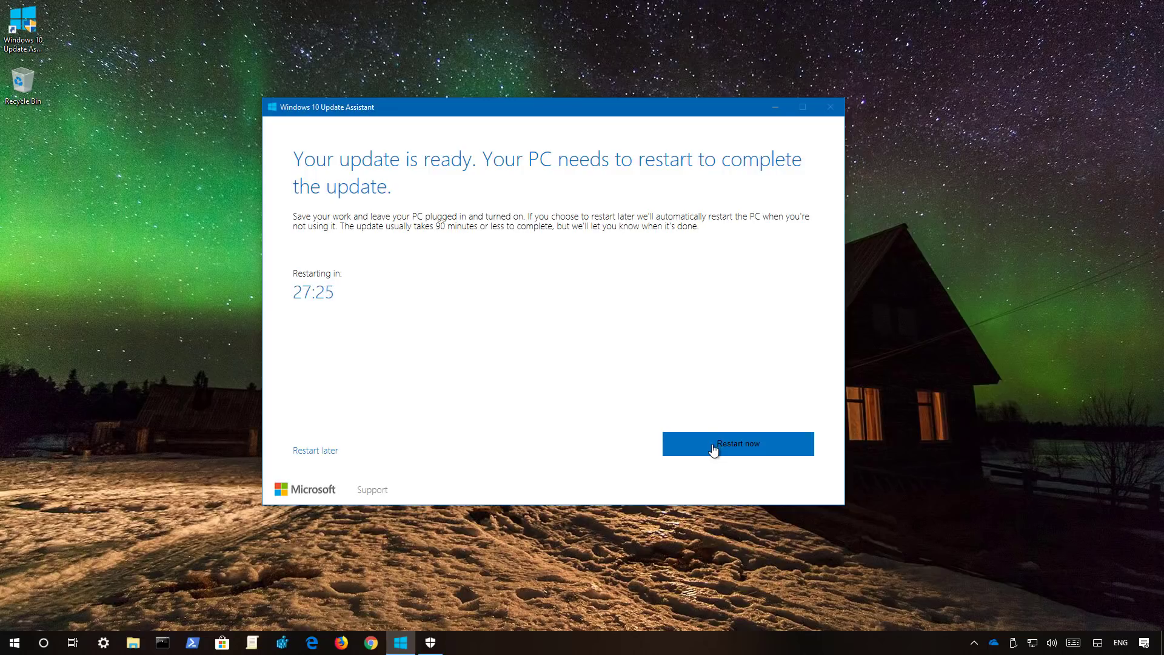
left_click(714, 451)
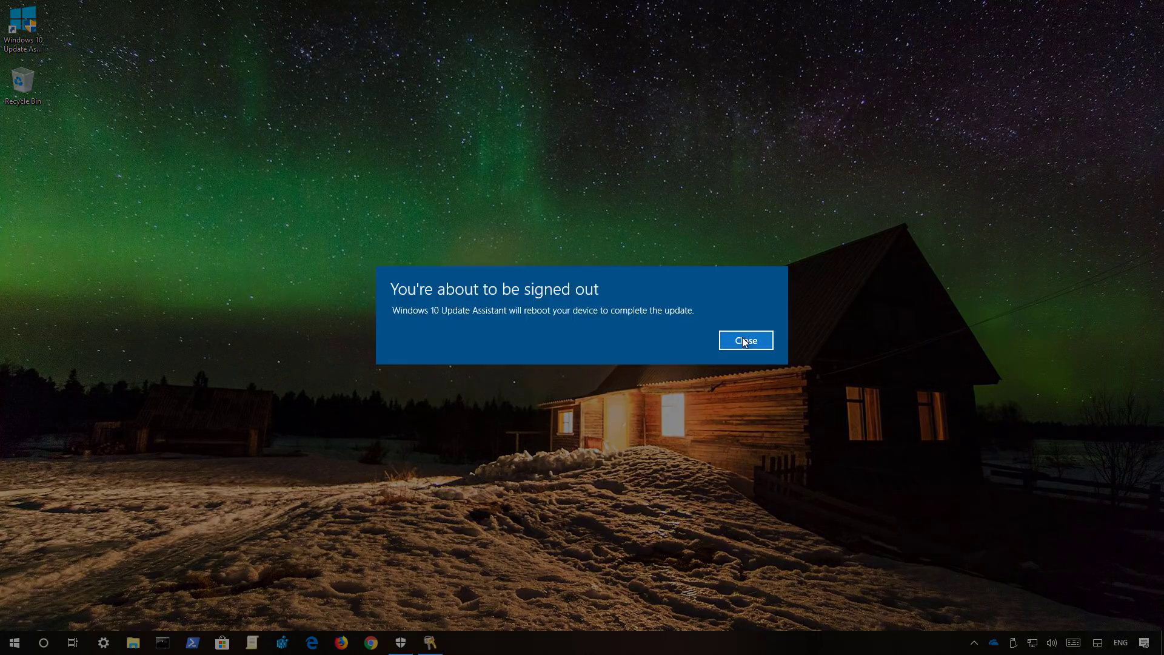
left_click(744, 342)
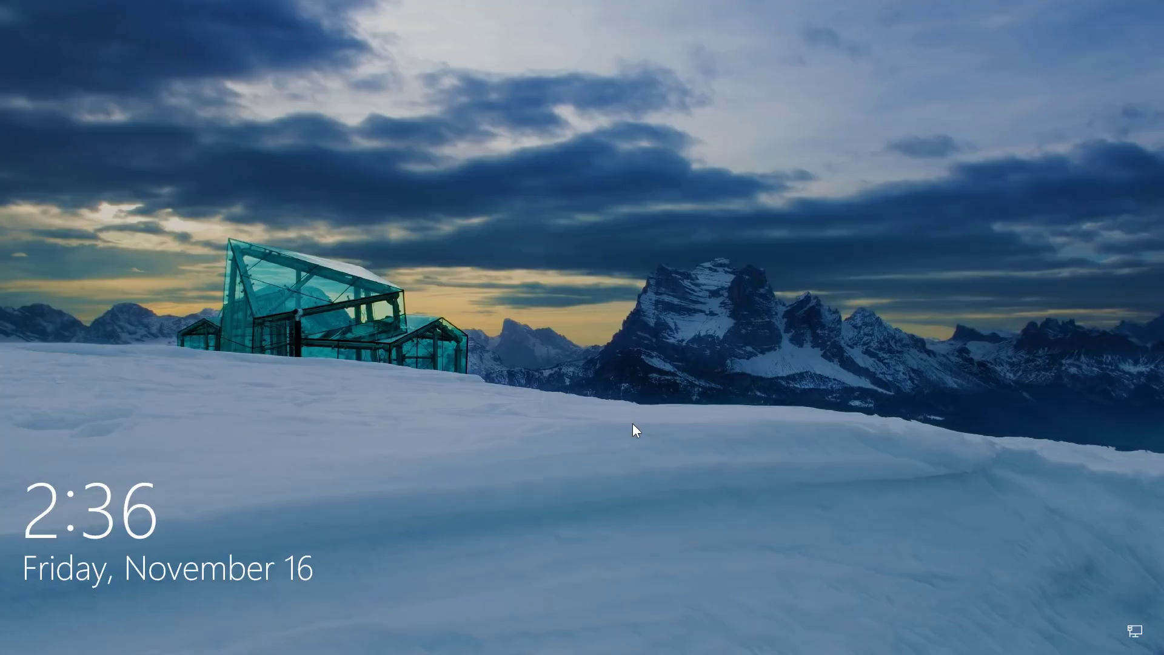
Step: Sign in after the reboot and exit the 'Thank you for updating' window
left_click(633, 417)
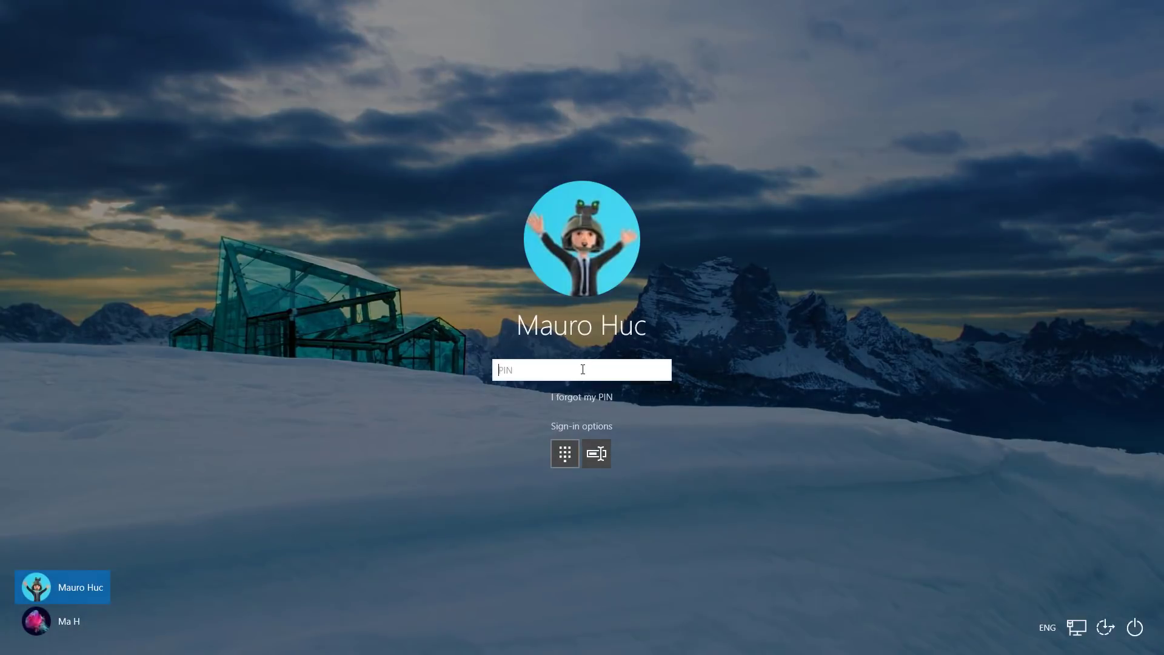
type("••••")
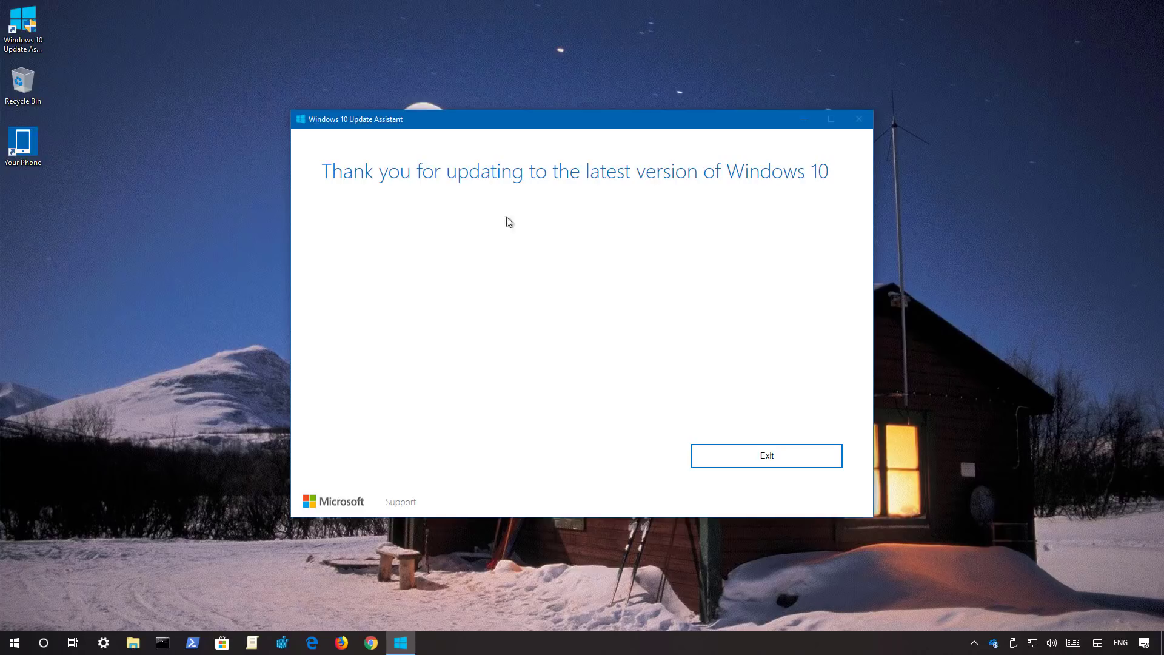
left_click(759, 458)
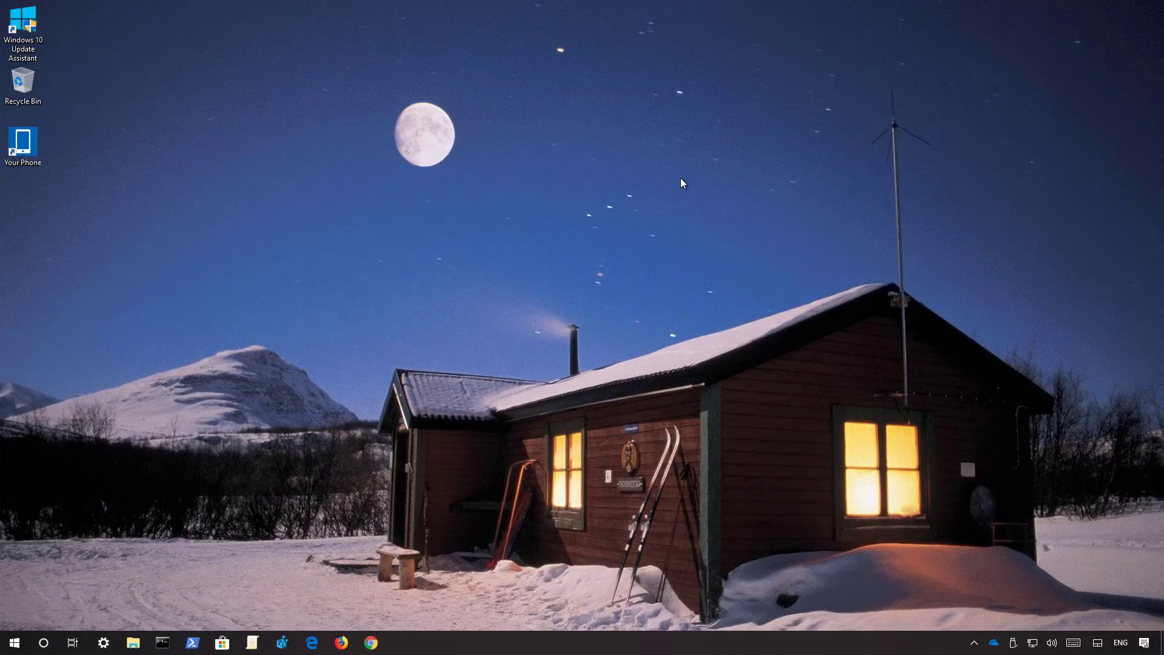
key("super")
type("ru")
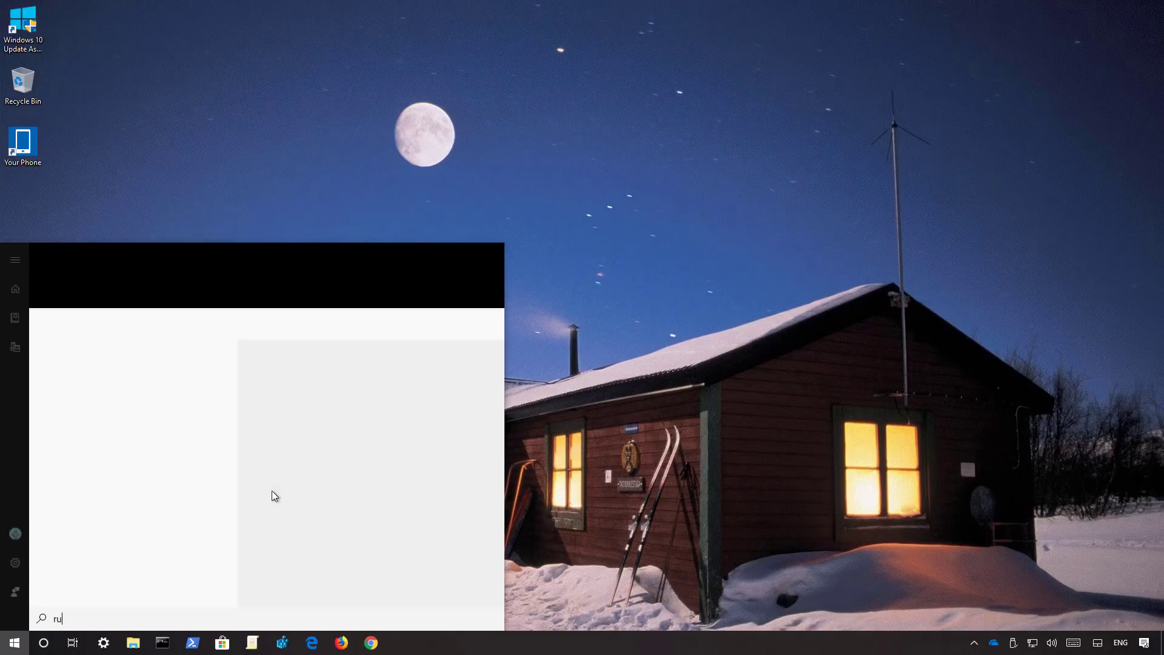
type("n")
key("Return")
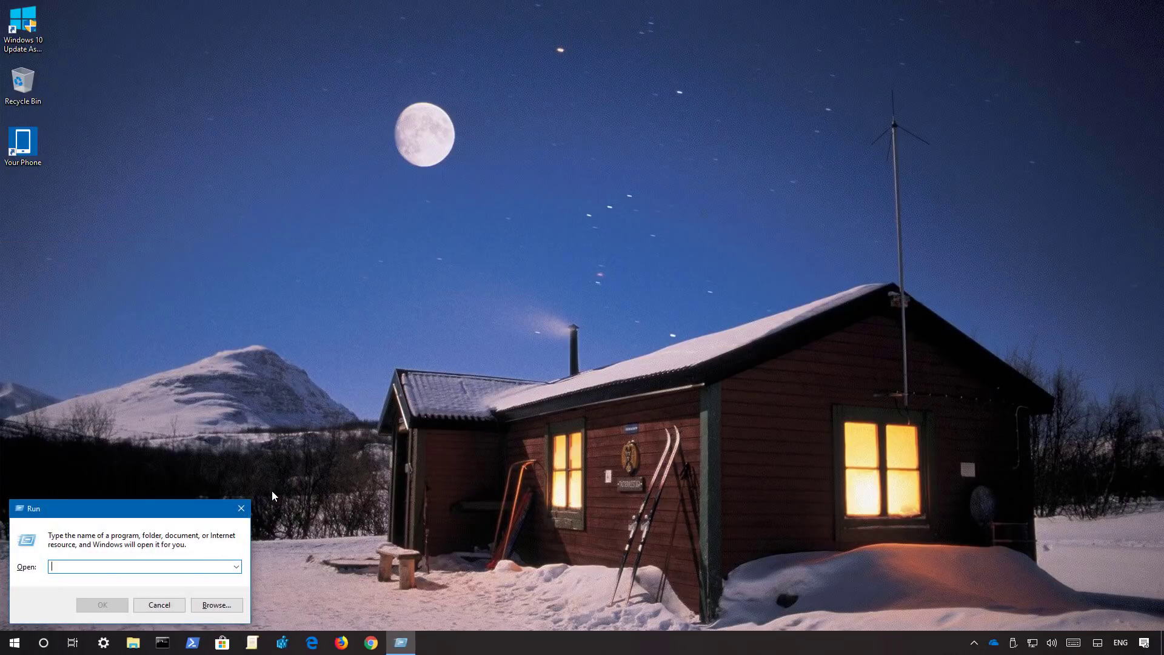
type("winver")
key("Return")
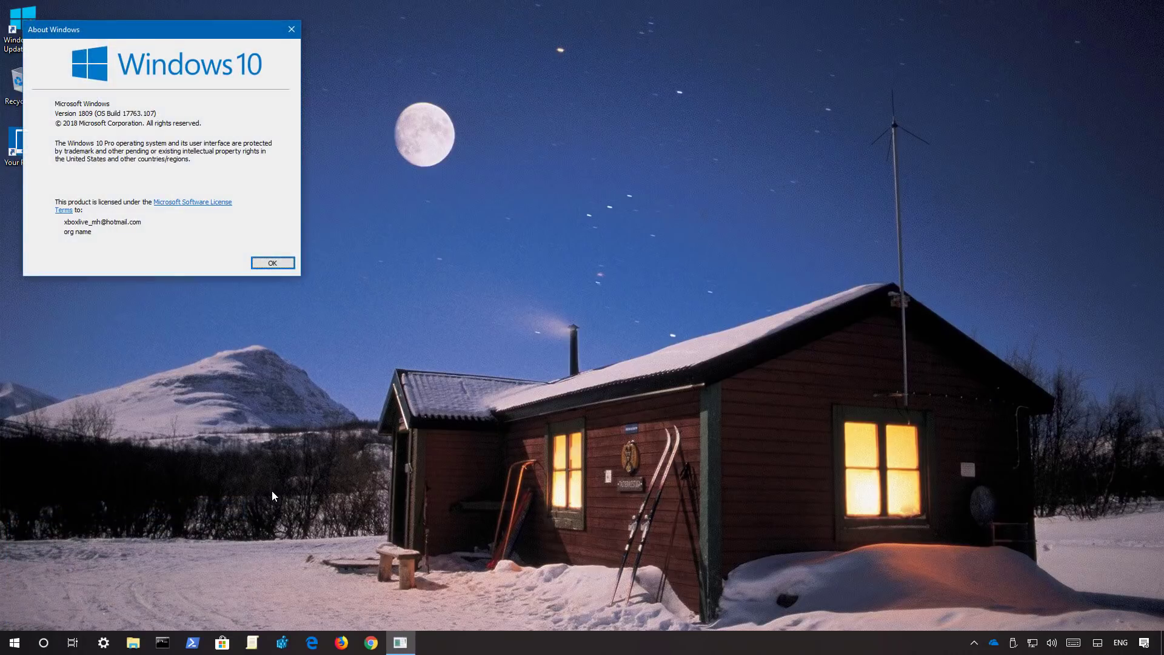
left_click_drag(165, 35, 316, 172)
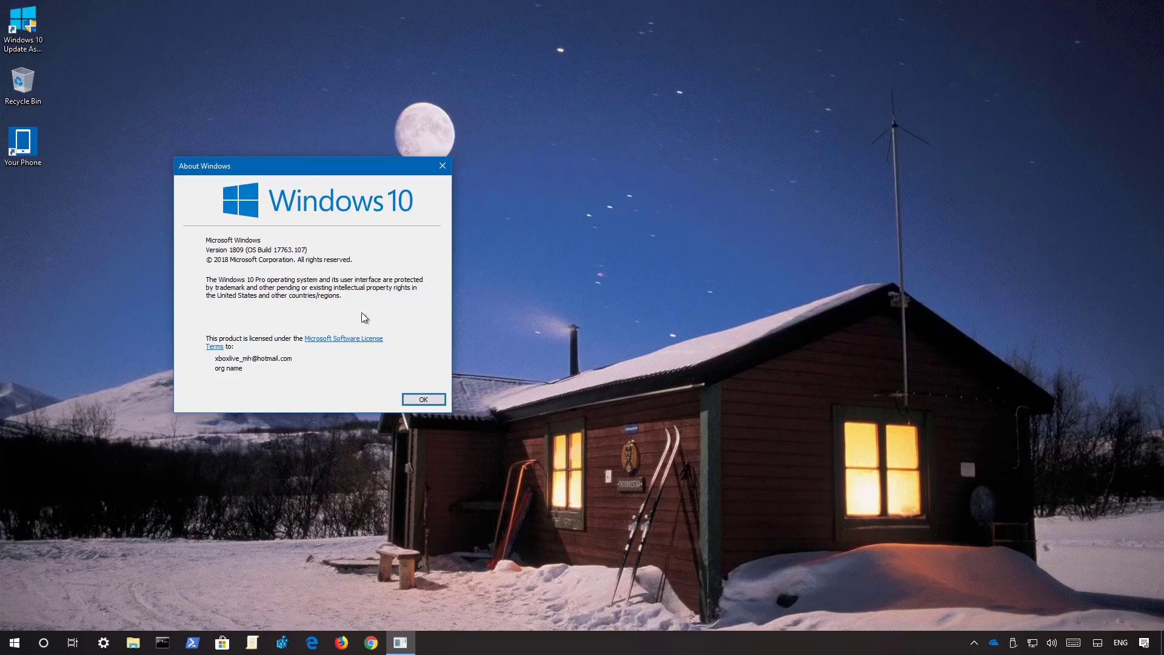
left_click(425, 400)
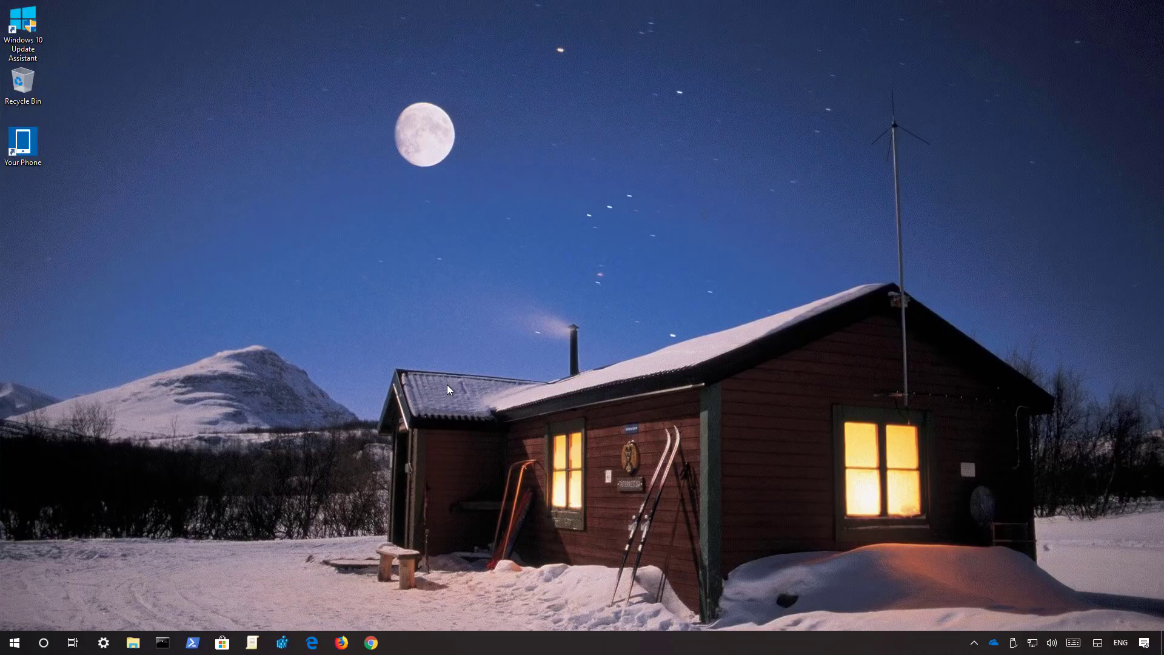
Step: Open Settings > System > About to confirm version 1809, OS build 17763.107
left_click(103, 642)
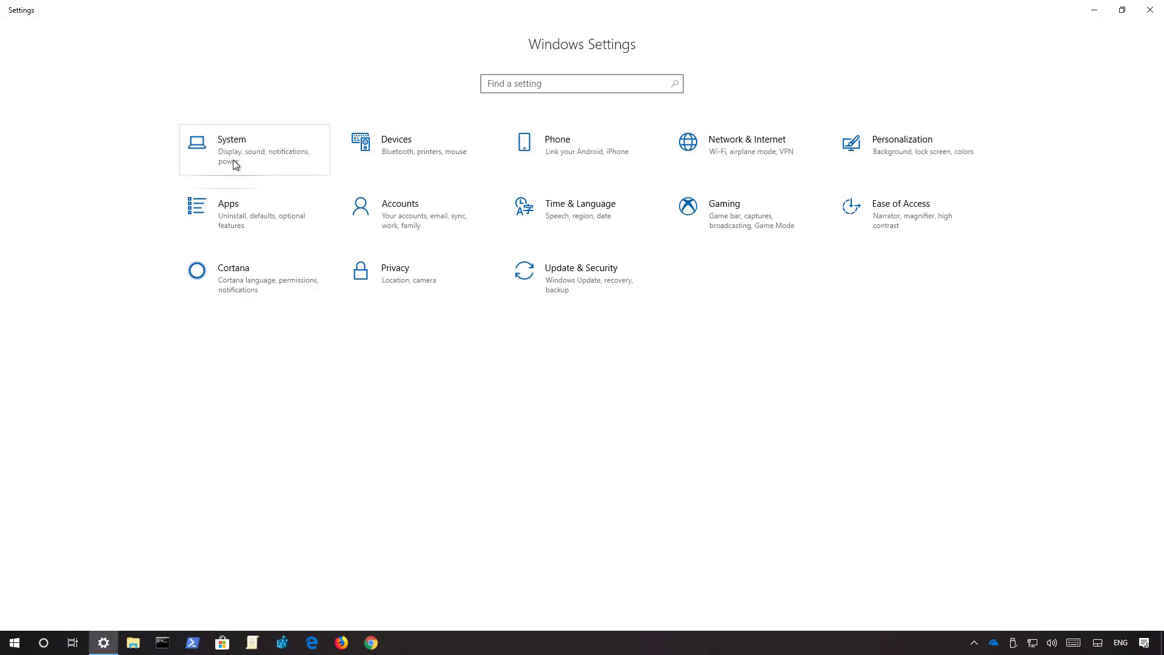
left_click(233, 164)
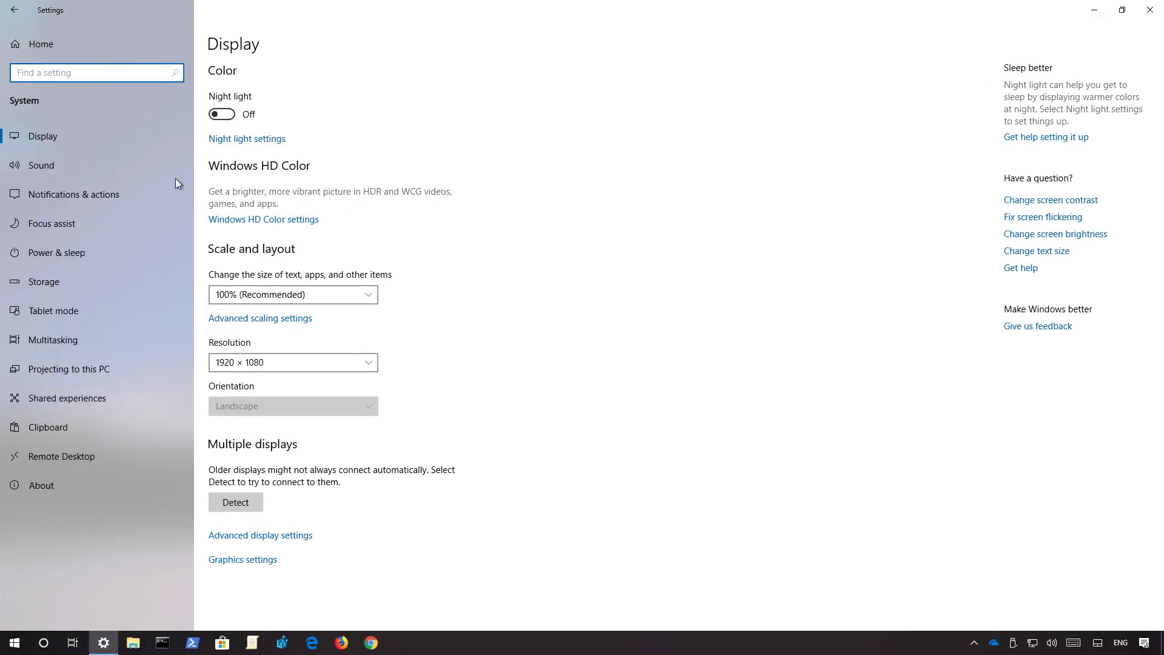
left_click(75, 484)
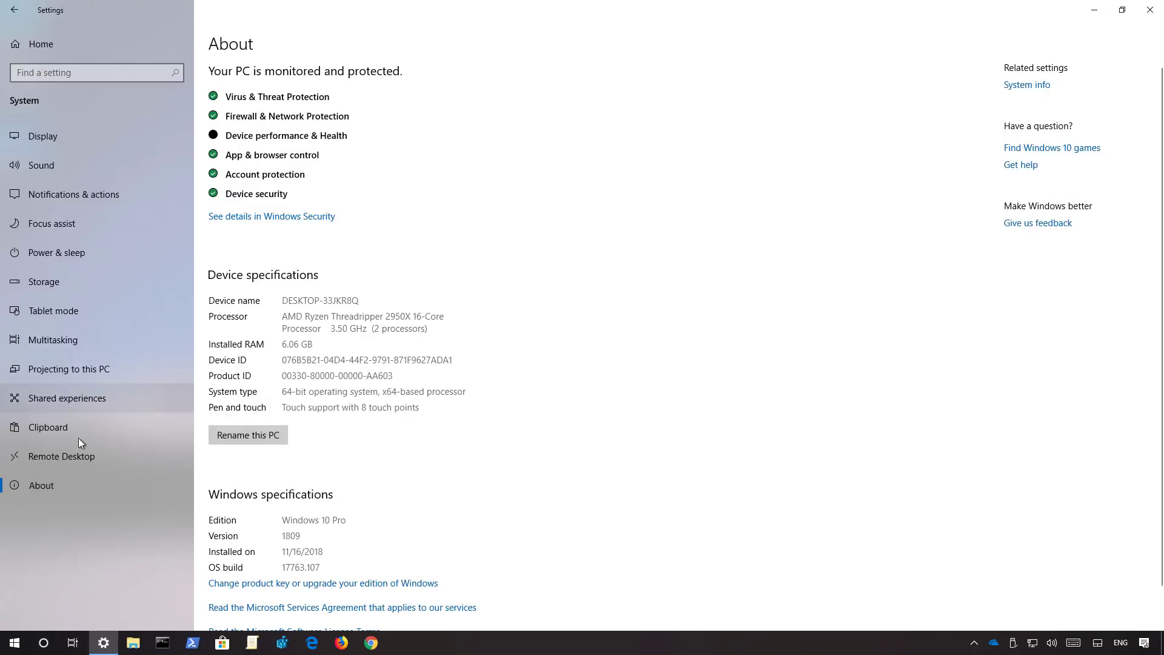
scroll(486, 425, "down", 1)
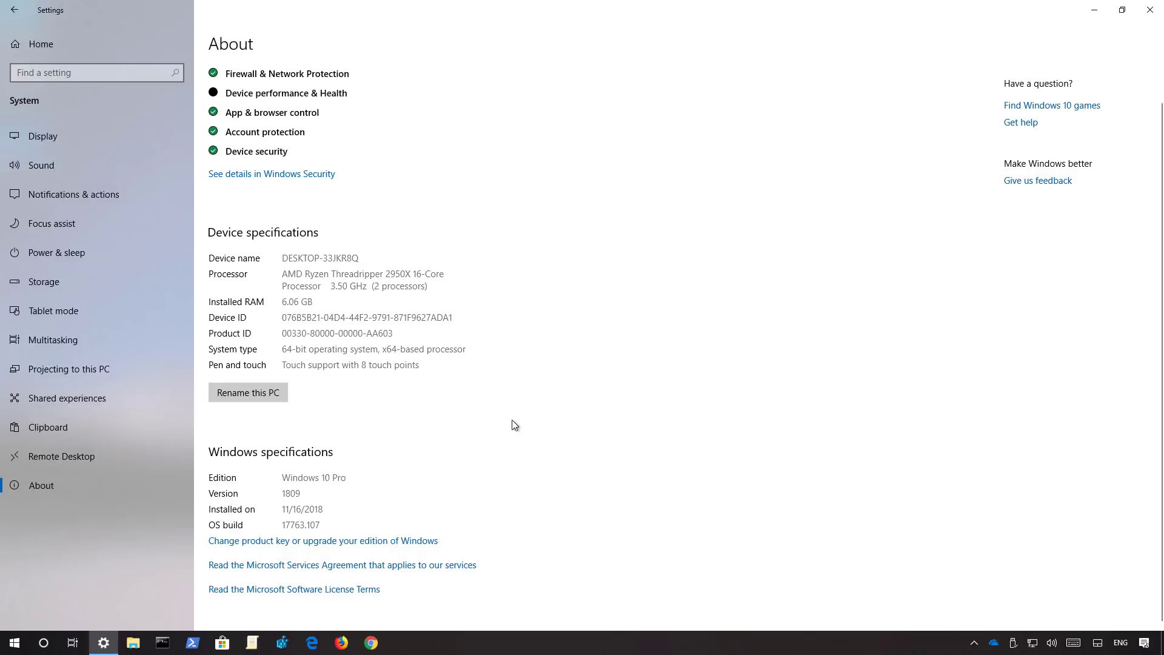
Step: Run 'Check for updates' under Update & Security, then minimize Settings
left_click(80, 54)
left_click(594, 284)
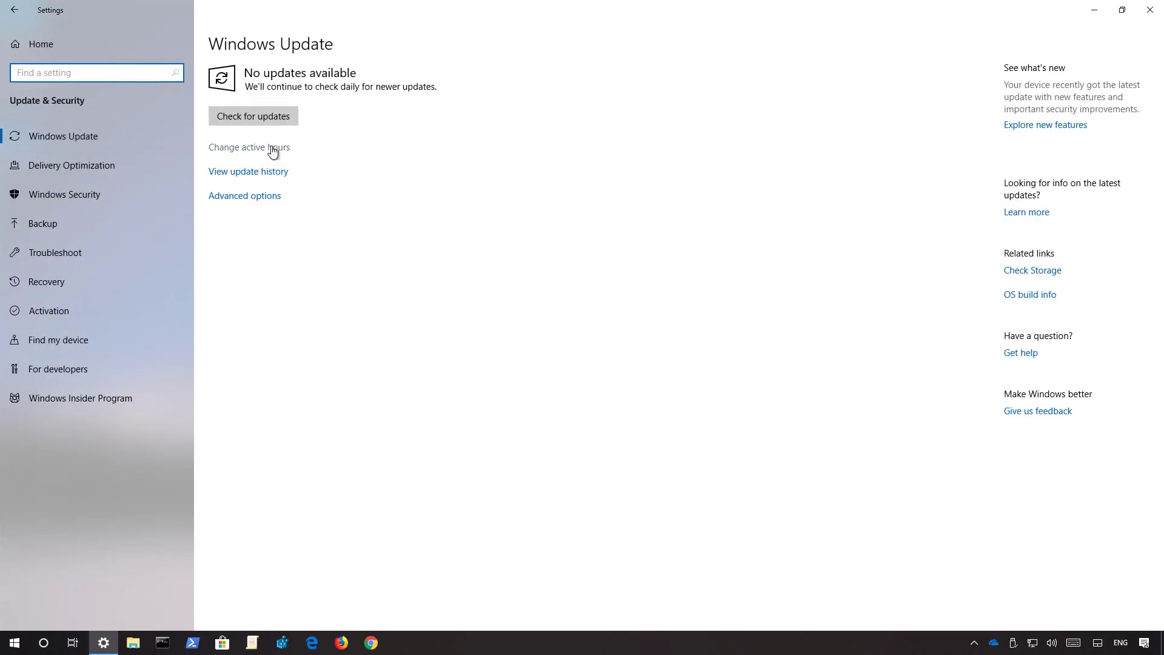
left_click(263, 119)
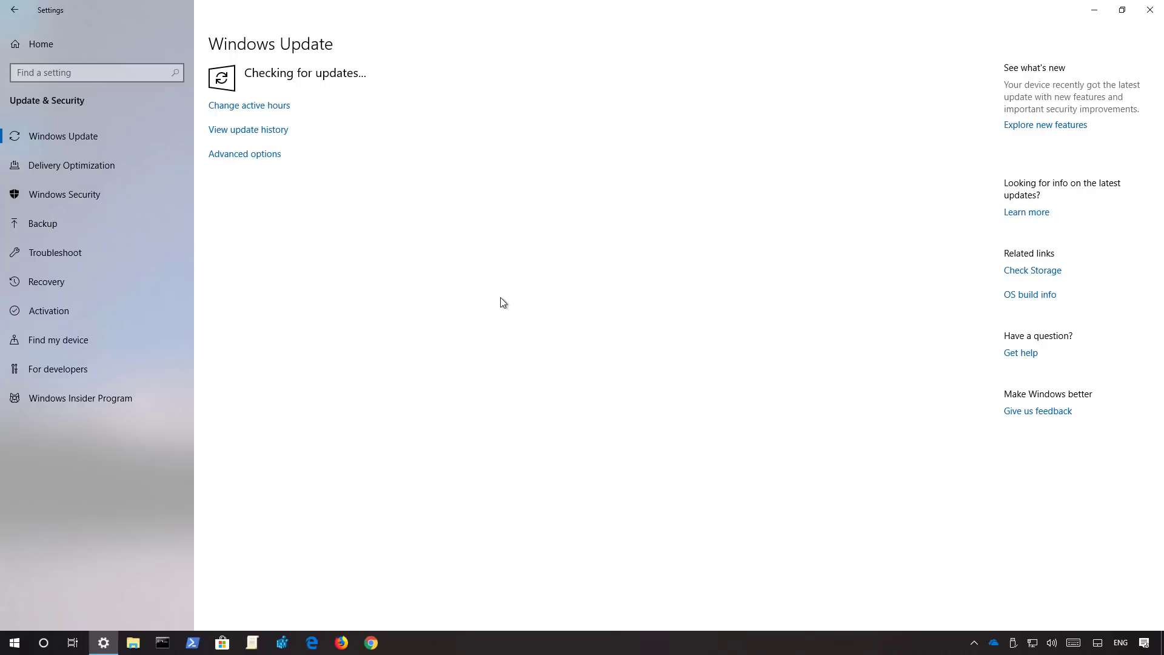
left_click(1094, 11)
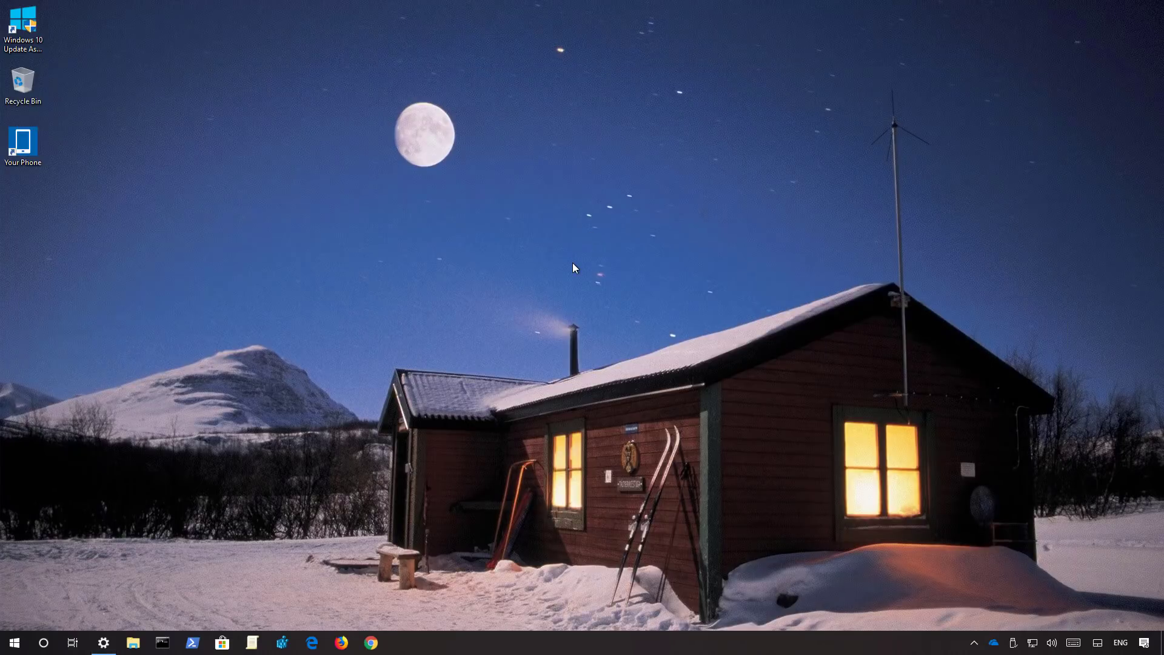